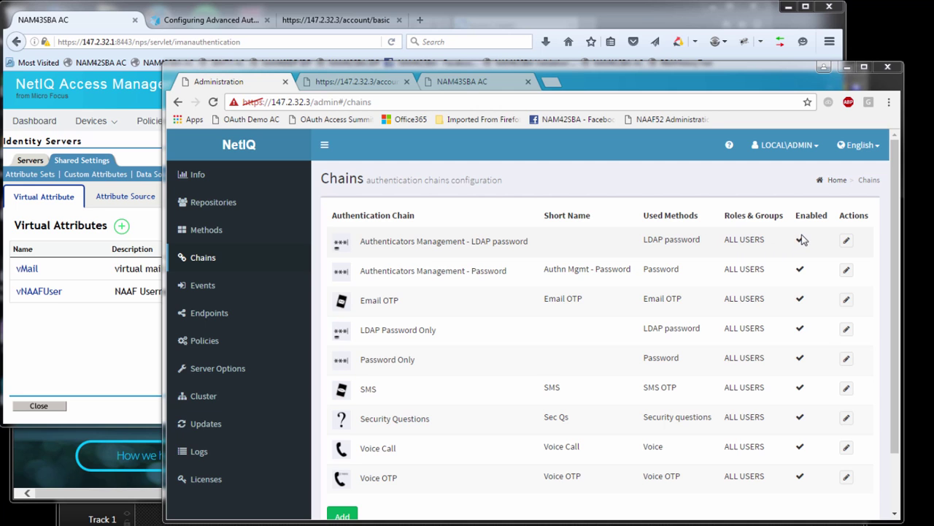
- Review the Authenticators Management event's Password Only and LDAP Password Only chains and basic authentication setting
click(211, 292)
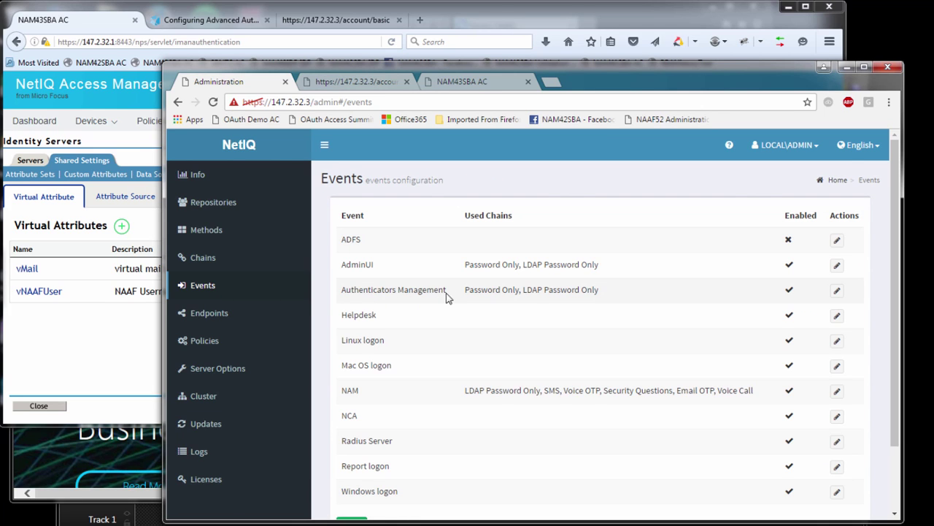
click(837, 290)
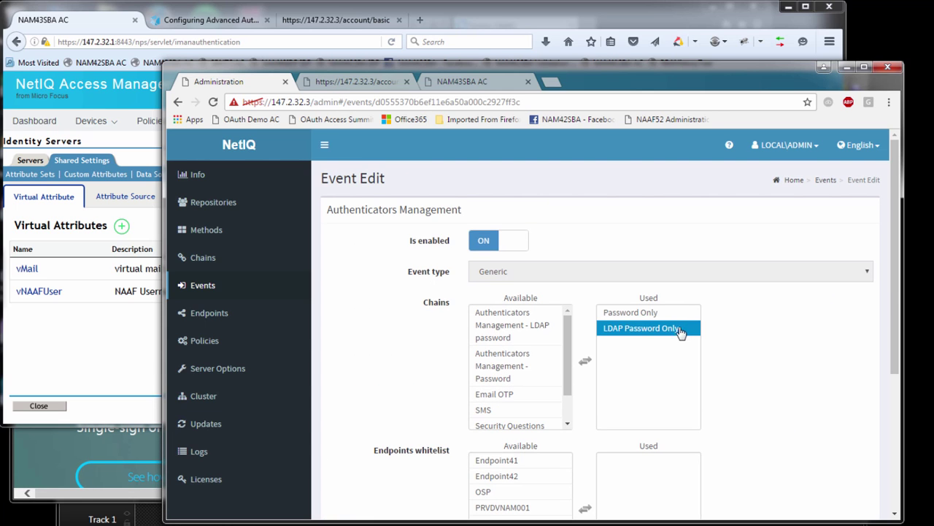
click(658, 314)
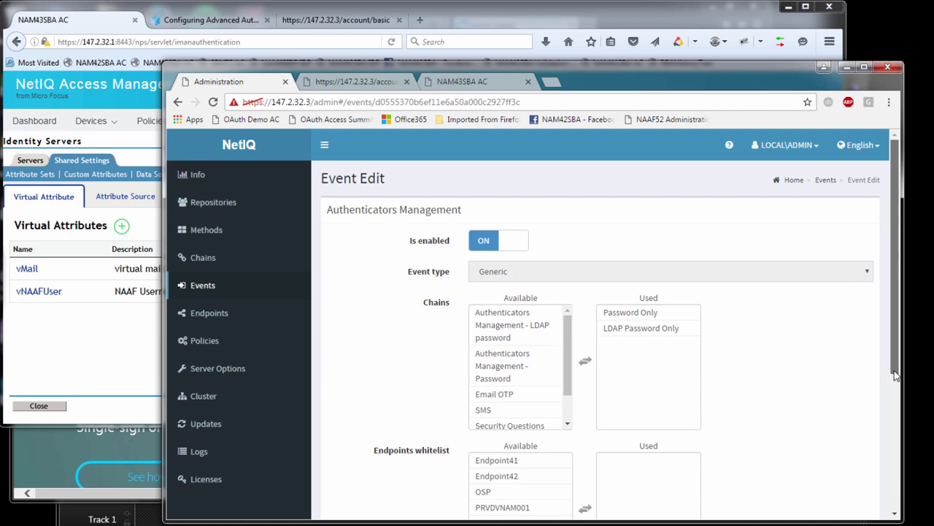
drag(896, 373, 900, 461)
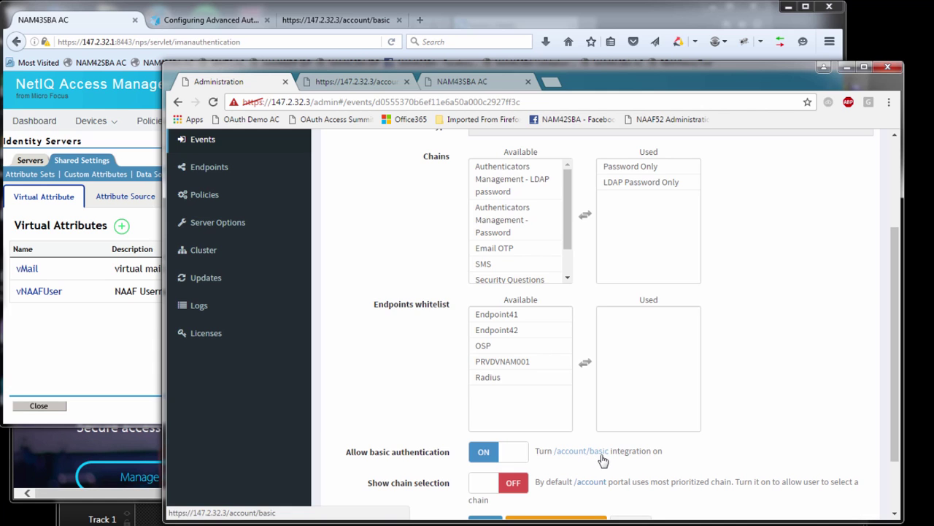
- Reload the /account/basic page and dismiss the credential prompt, which leaves an Unauthorized error
click(372, 83)
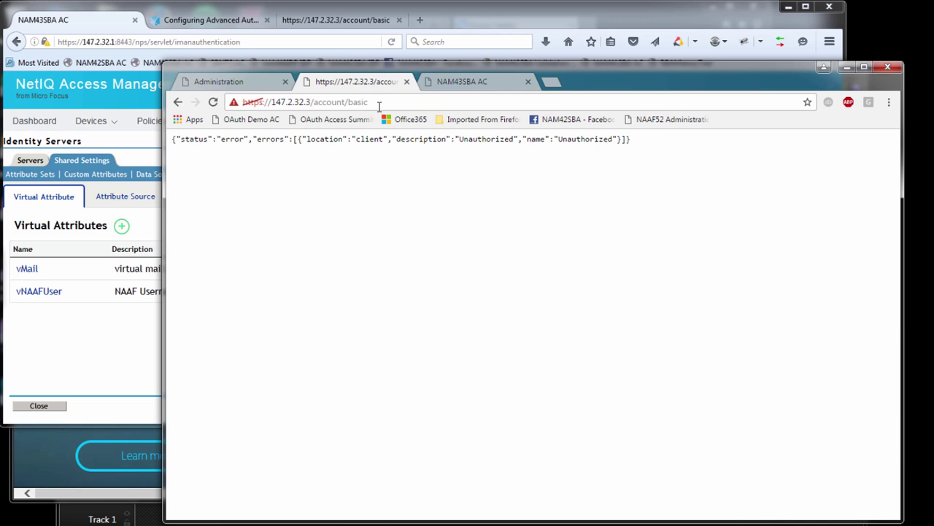
click(379, 106)
key(Return)
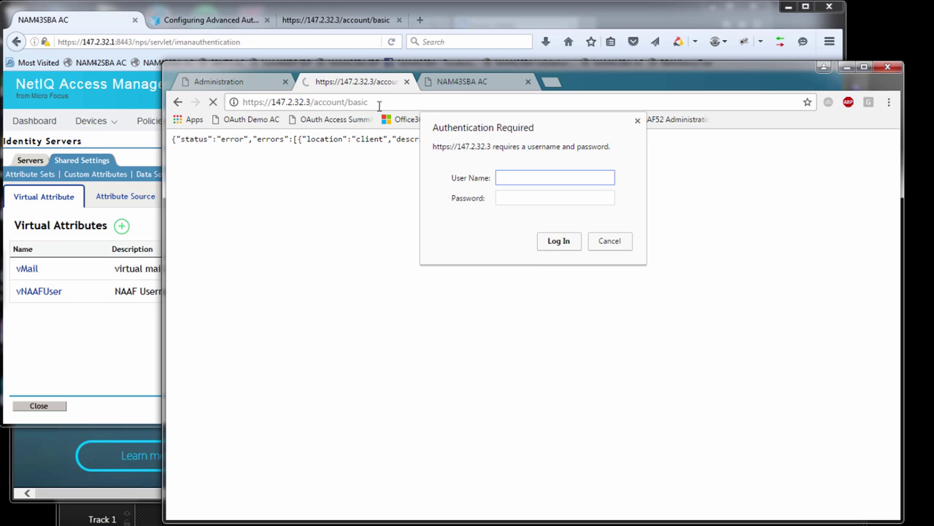
key(Escape)
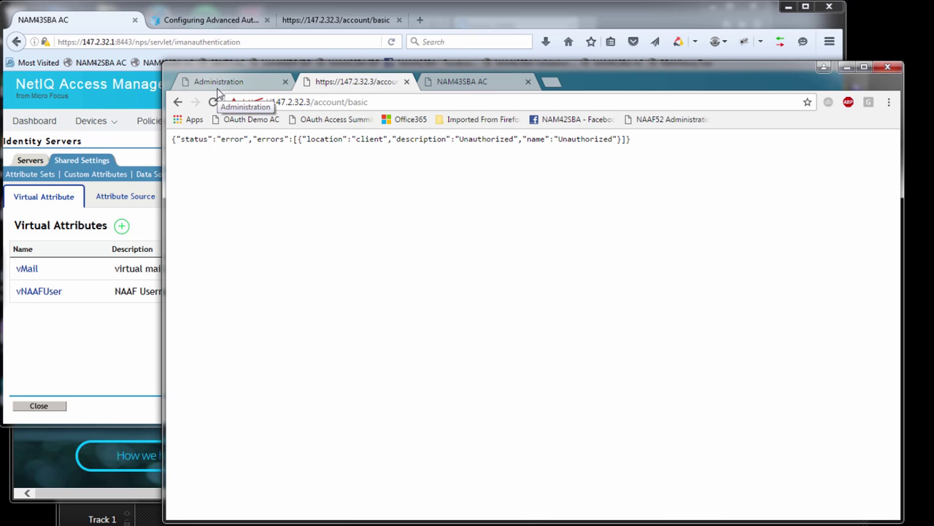
- Inspect vNAAFUser: parameter P1 stays cn, and its script appends ':LDAP_PASSWORD:1'
click(121, 334)
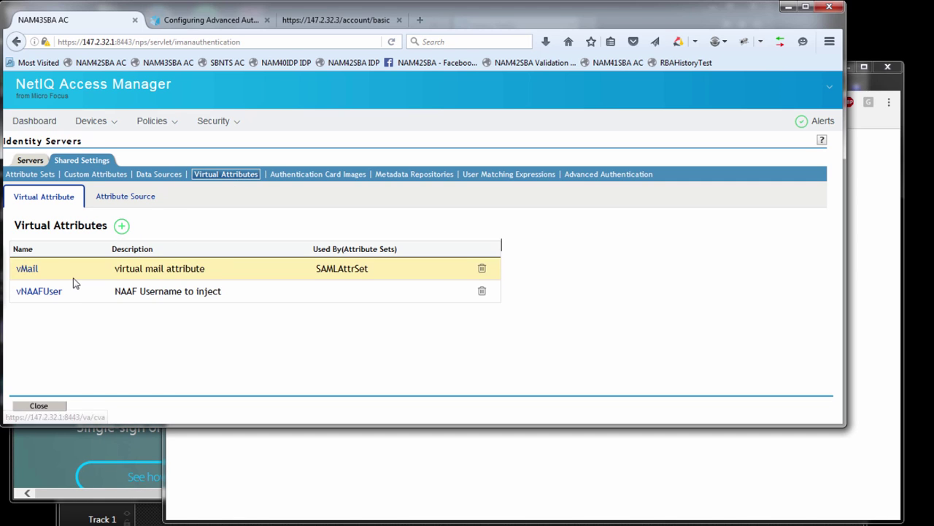
click(38, 291)
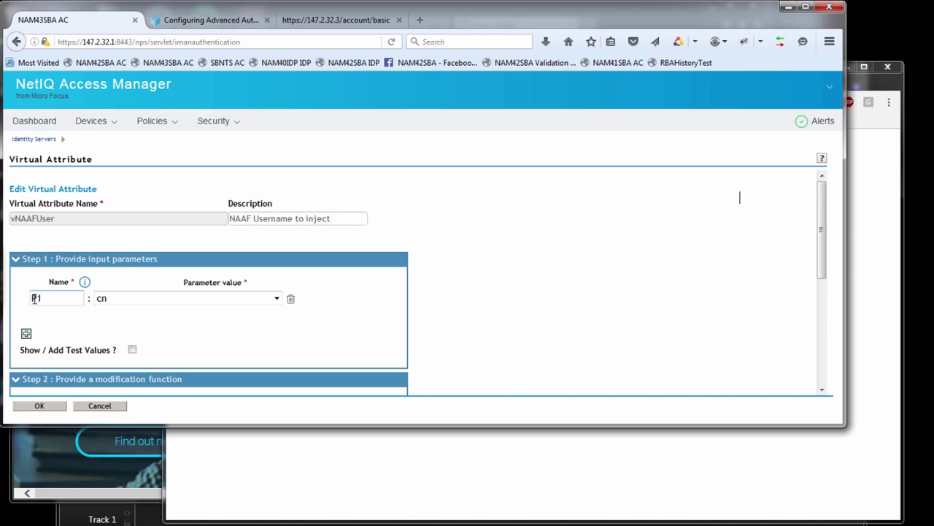
click(98, 298)
click(102, 308)
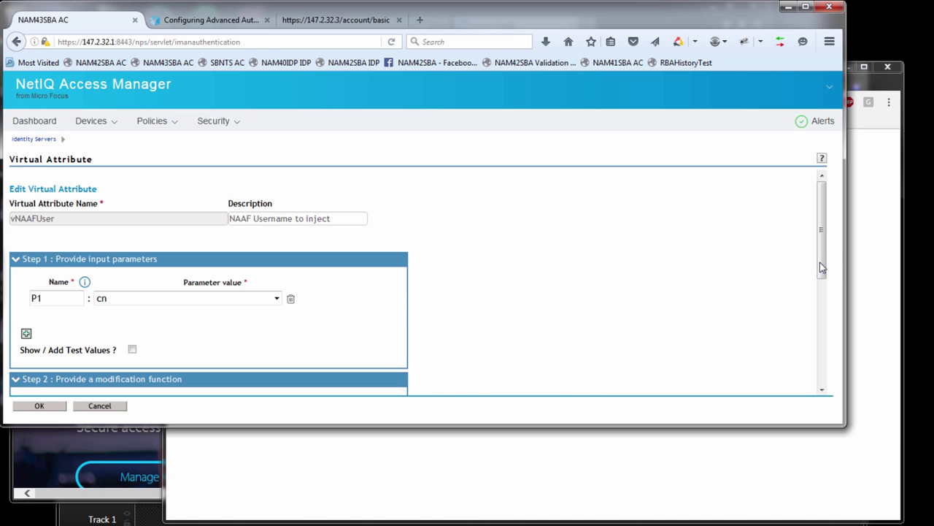
drag(821, 268, 835, 324)
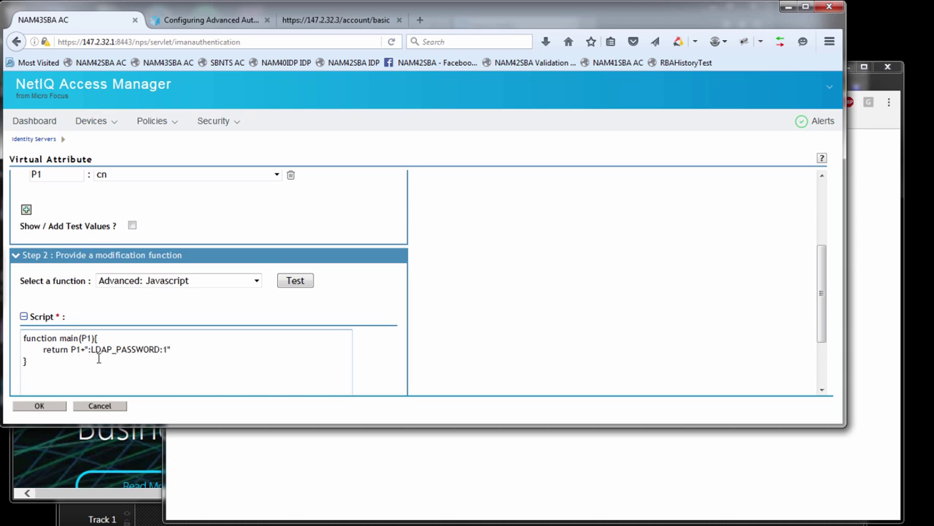
- View rule 1 of the aaf-ii-sso-pol identity injection policy on the NAM43SBA console
key(alt+Tab)
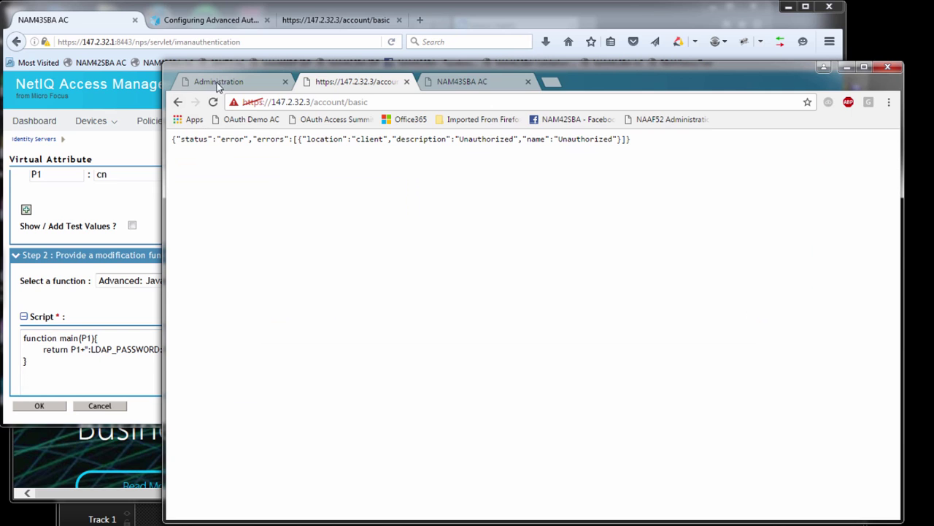
click(496, 86)
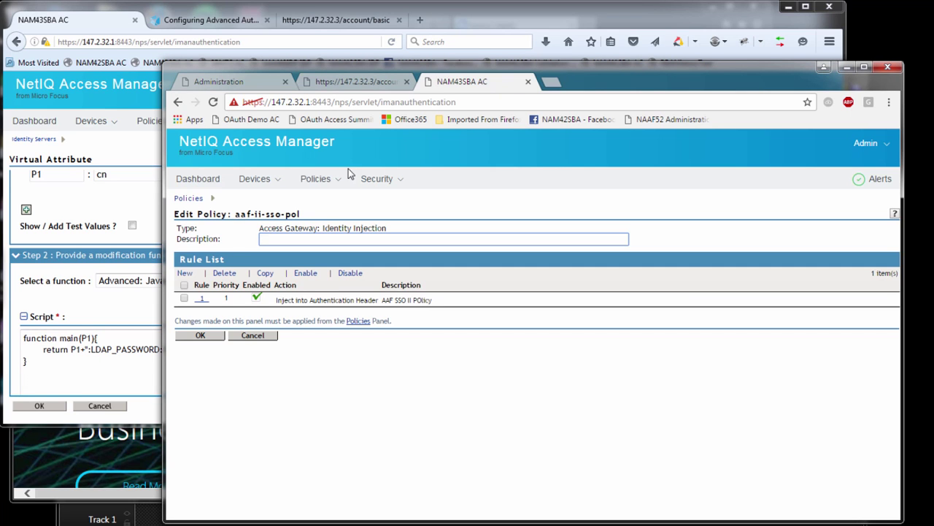
click(205, 300)
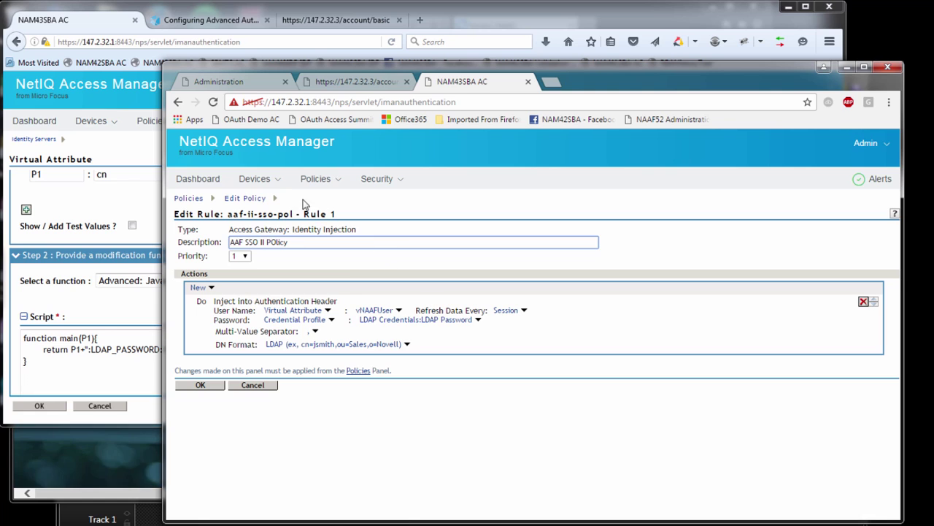
click(263, 179)
mouse_move(292, 212)
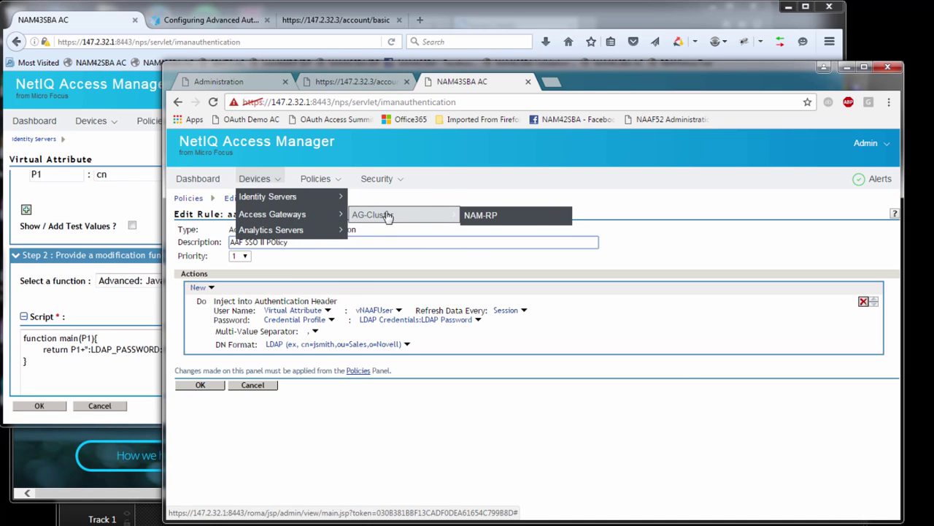
- Go to the NAM-RP reverse proxy and open Protected (1) resources for aaf55-dbmh-pxy-srvc
mouse_move(444, 214)
click(475, 215)
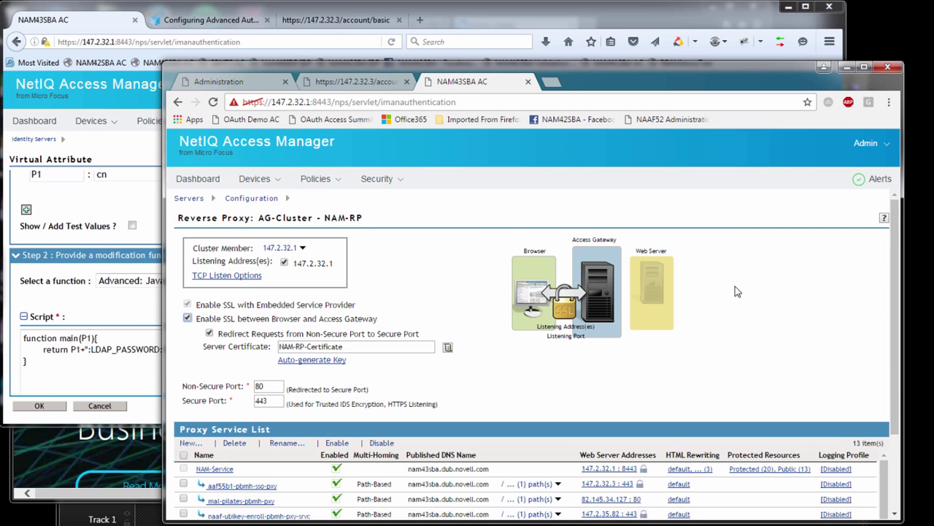
scroll(900, 480, down, 3)
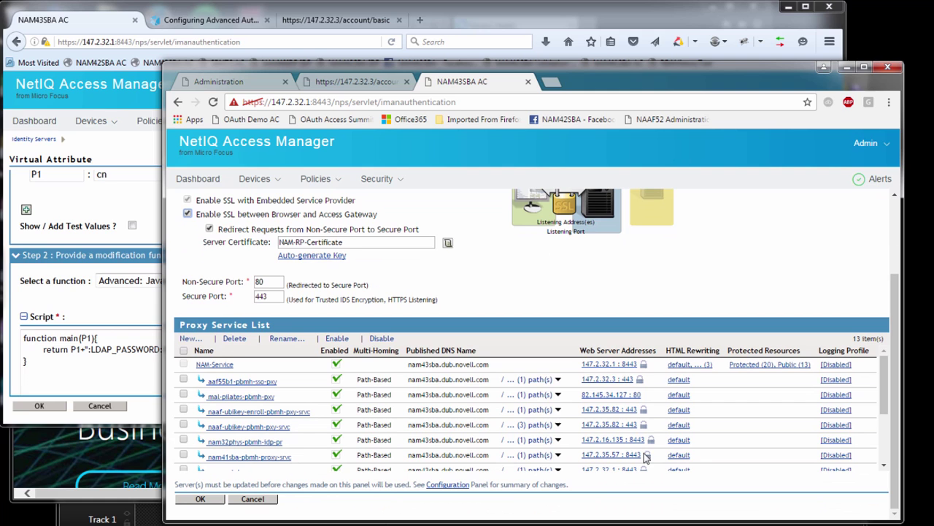
scroll(883, 461, down, 3)
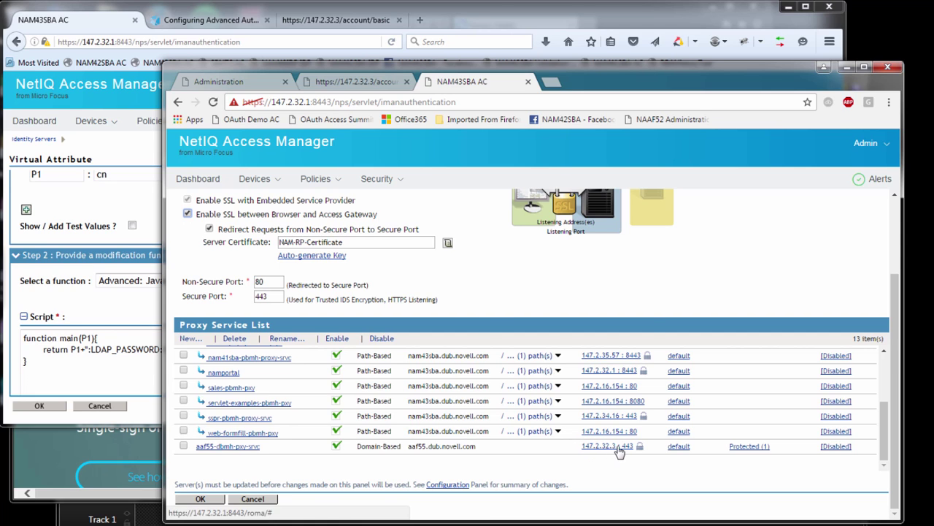
click(746, 446)
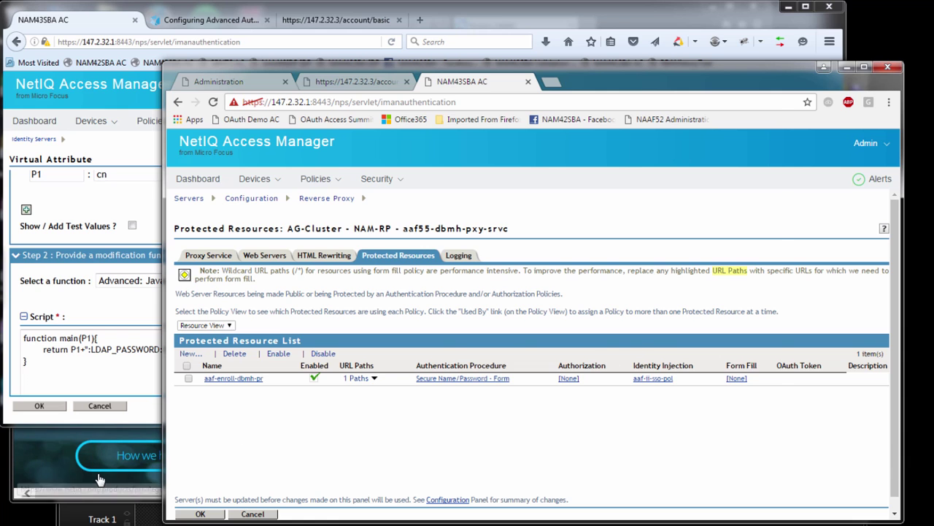
- Load the nam43sba formfill/phpinfo.php test page in Internet Explorer
click(24, 494)
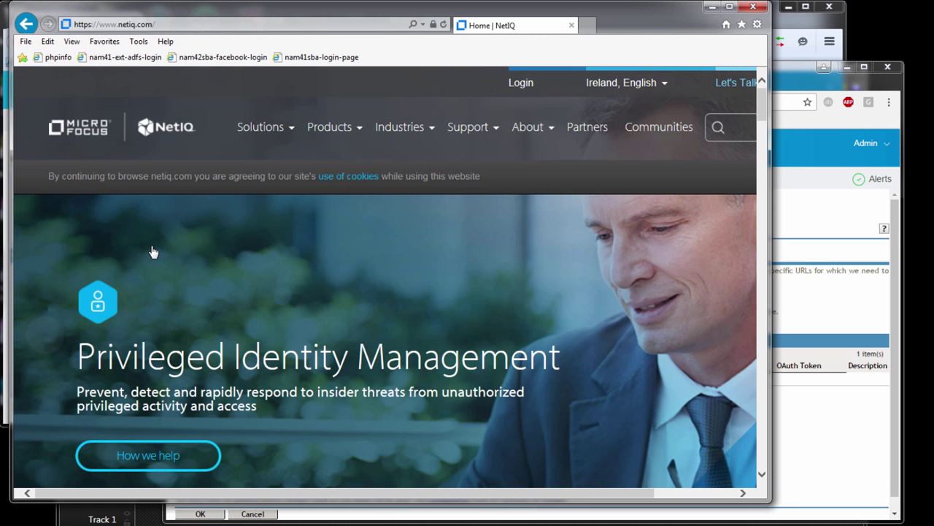
click(206, 27)
click(207, 27)
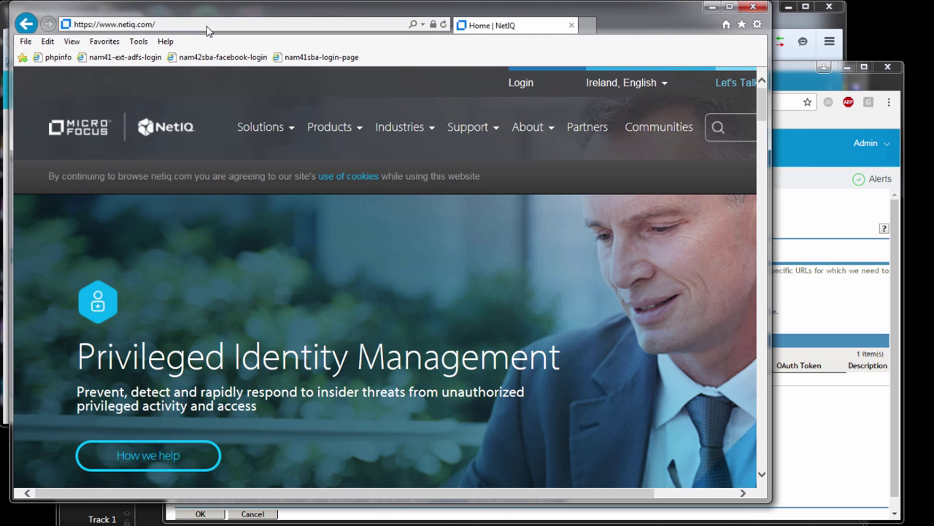
click(206, 27)
text(n)
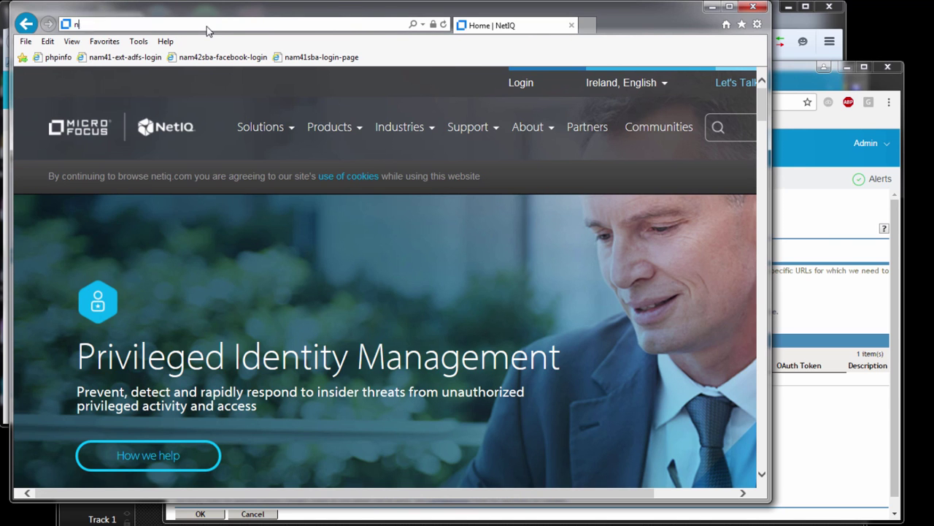
text(am43sba.dub.novell.com/)
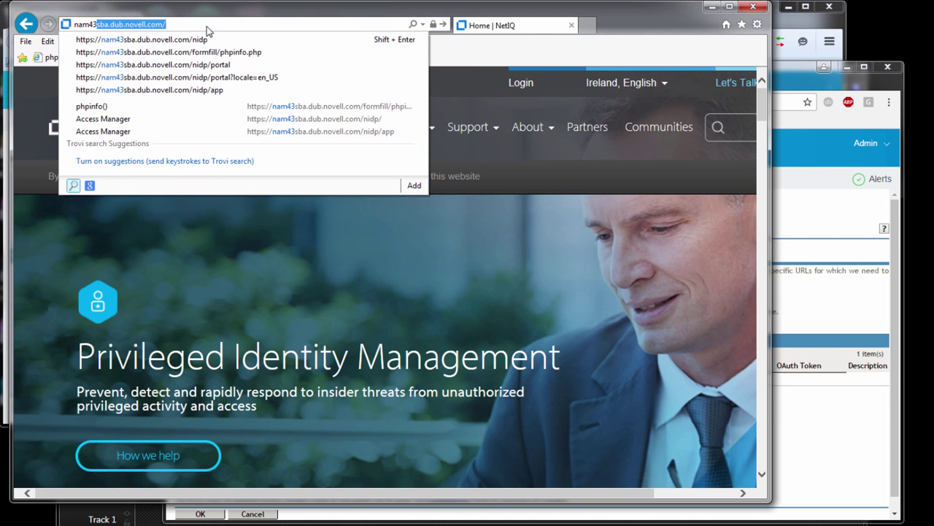
key(Down)
key(Down)
key(Return)
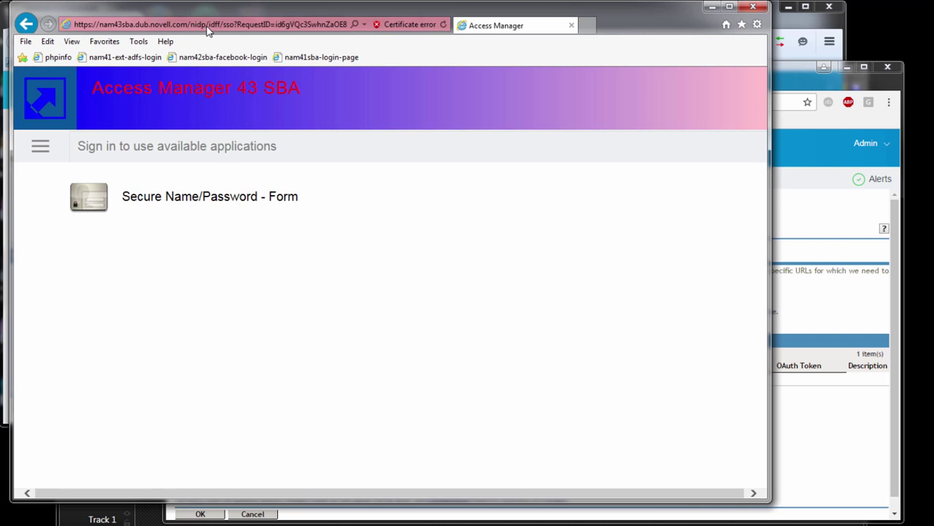
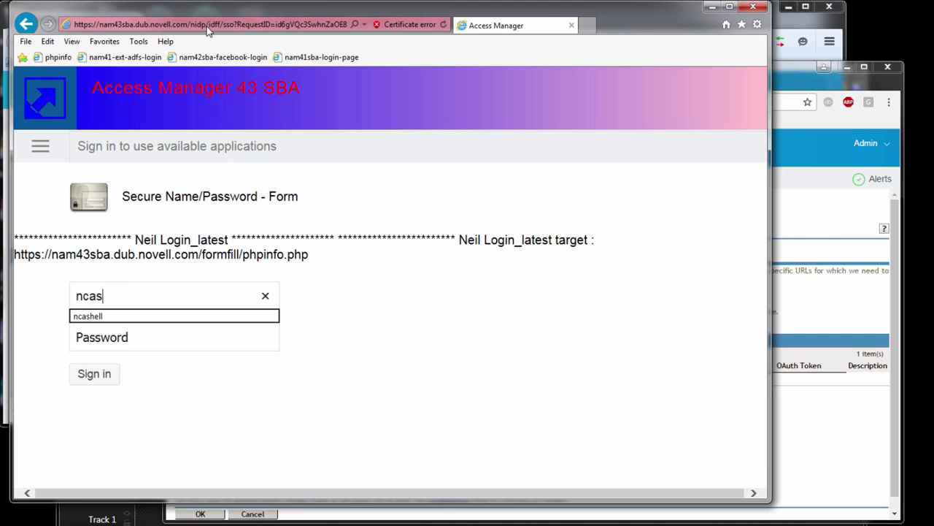
- Sign in to the Access Manager login form with the test account's username and password
key(Tab)
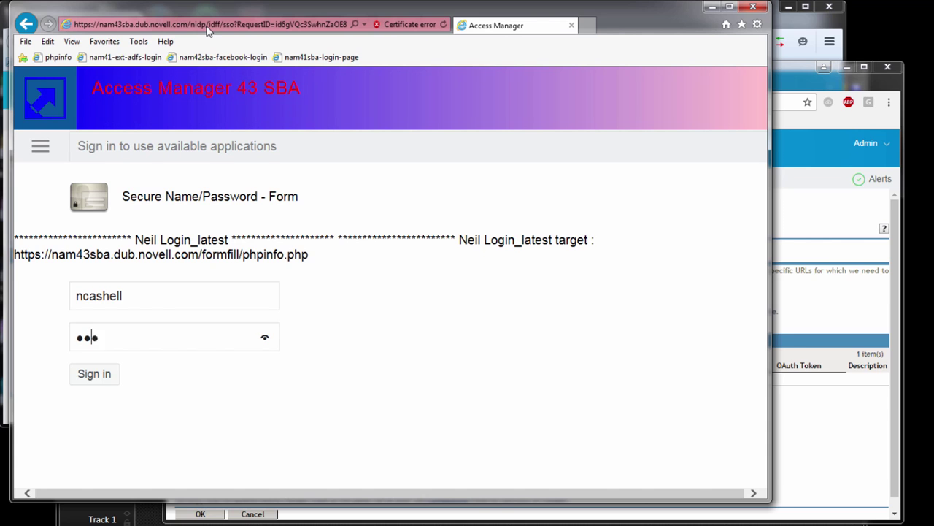
key(Return)
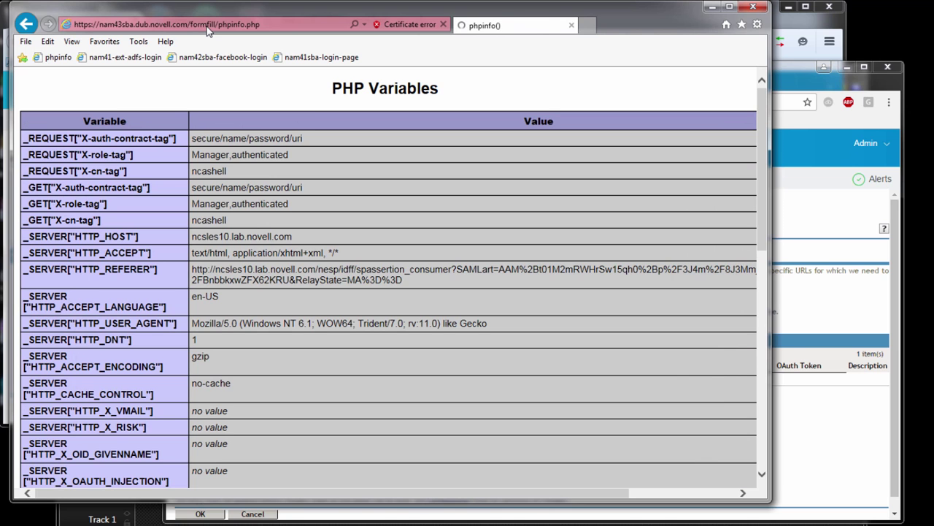
- Browse to aaf55.dub.novell.com/account/basic to reach the enrollment site via single sign-on
click(209, 28)
text(aaf55.dub.novell.com/)
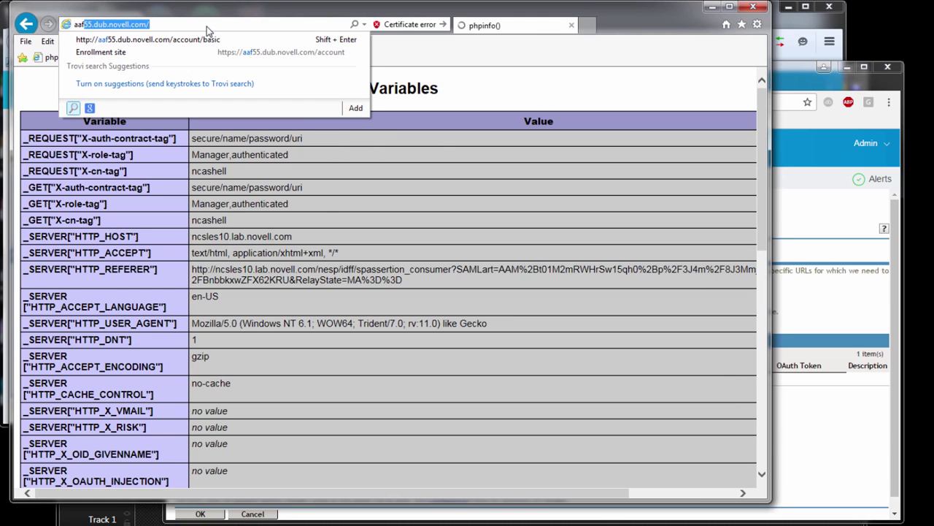
key(Down)
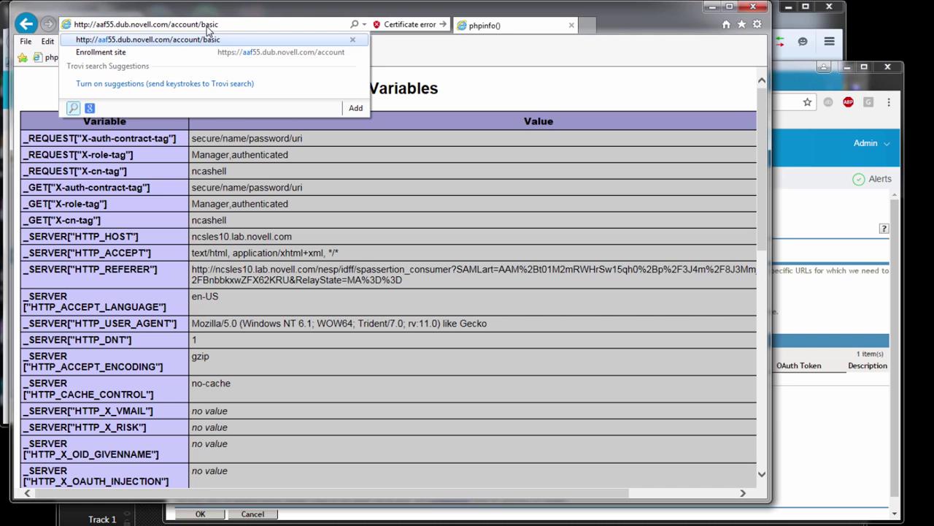
key(Return)
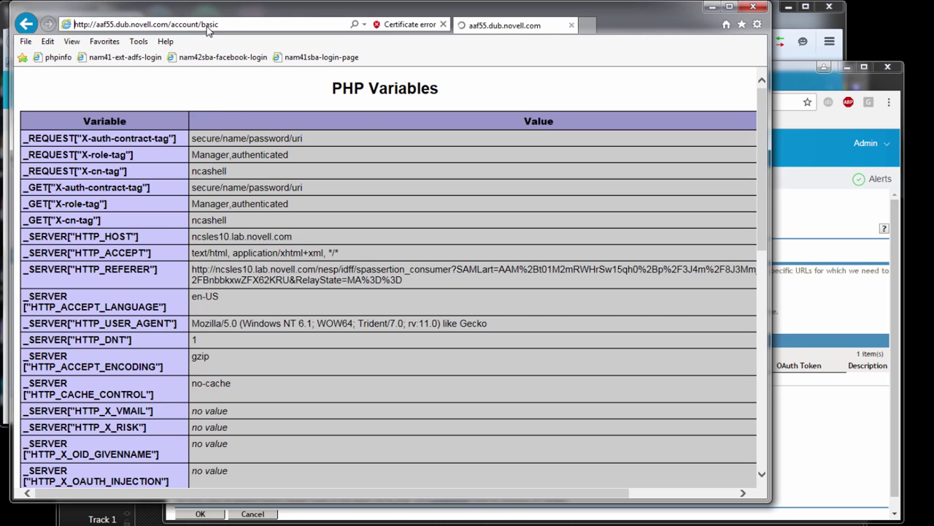